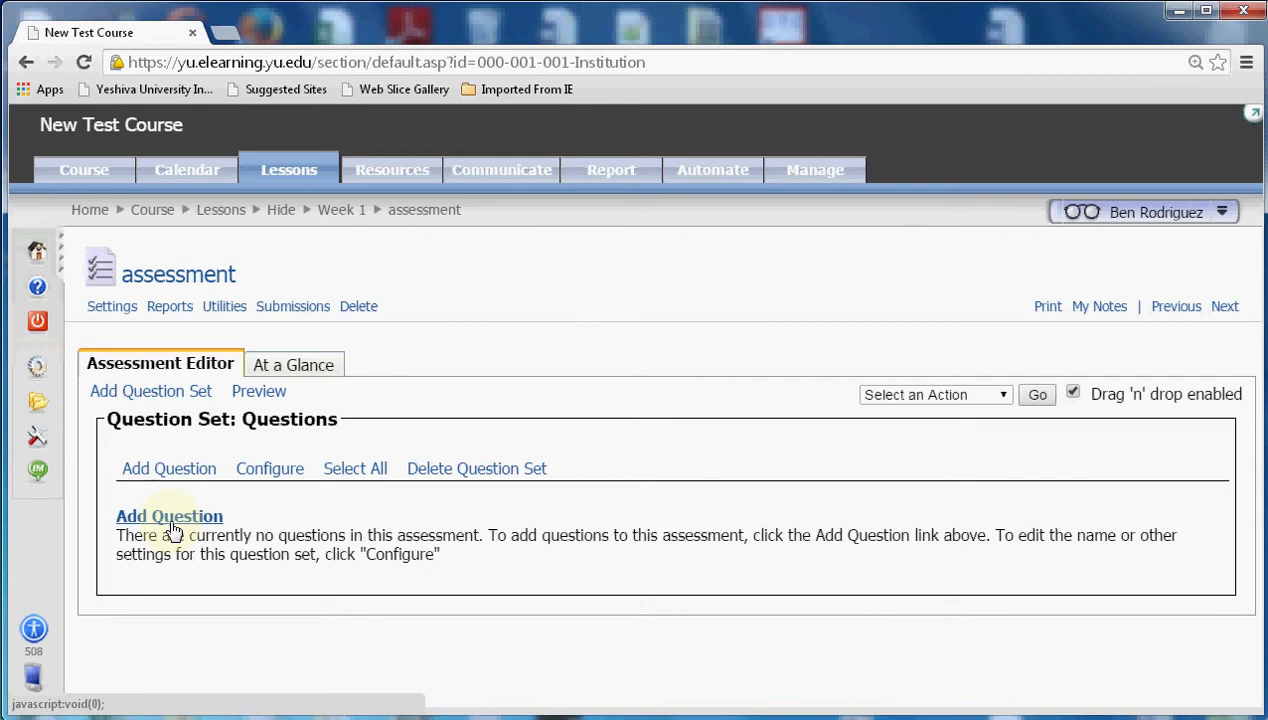
Start a new multiple-choice question in the assessment and show the full HTML editor toolbar for its question text.
left_click(173, 524)
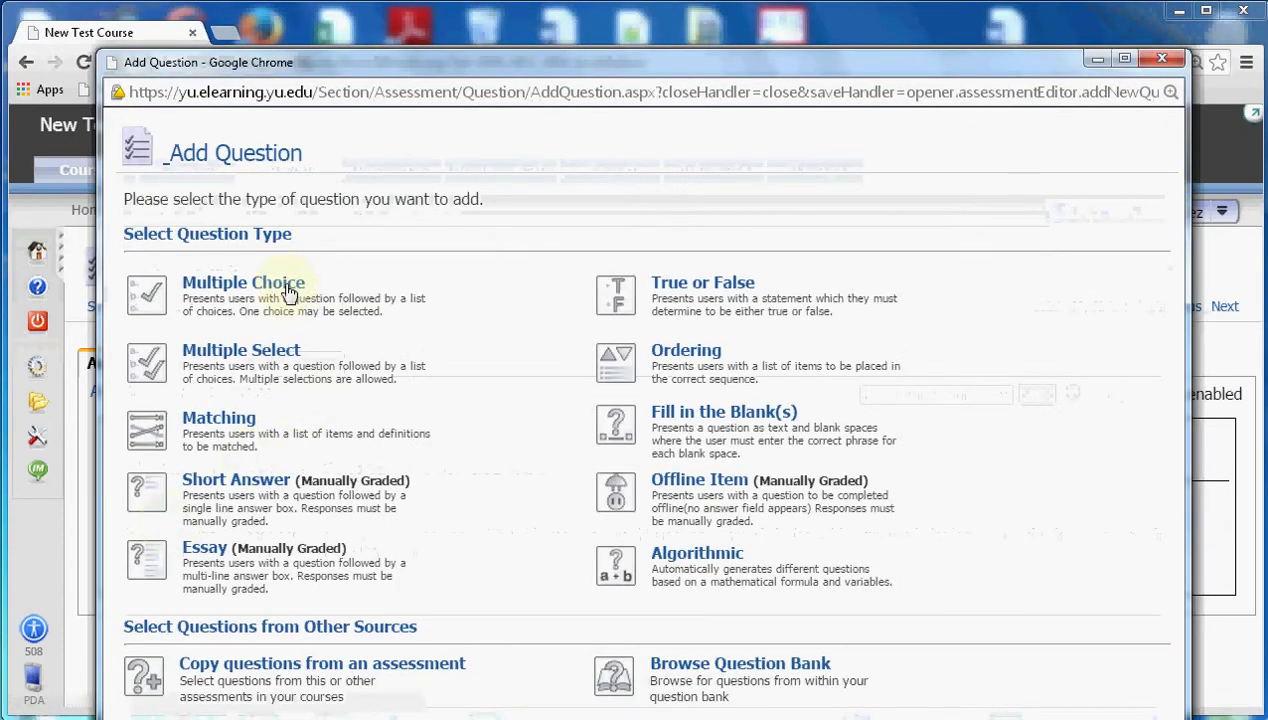
left_click(263, 288)
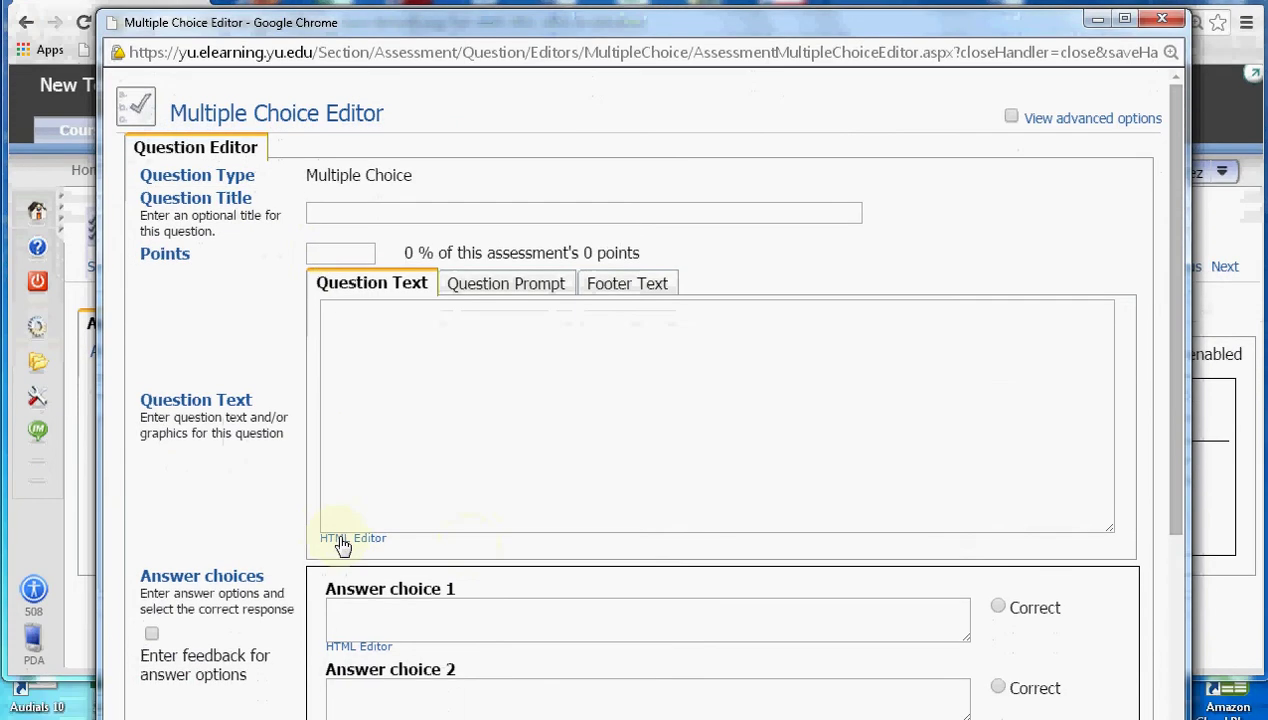
left_click(343, 543)
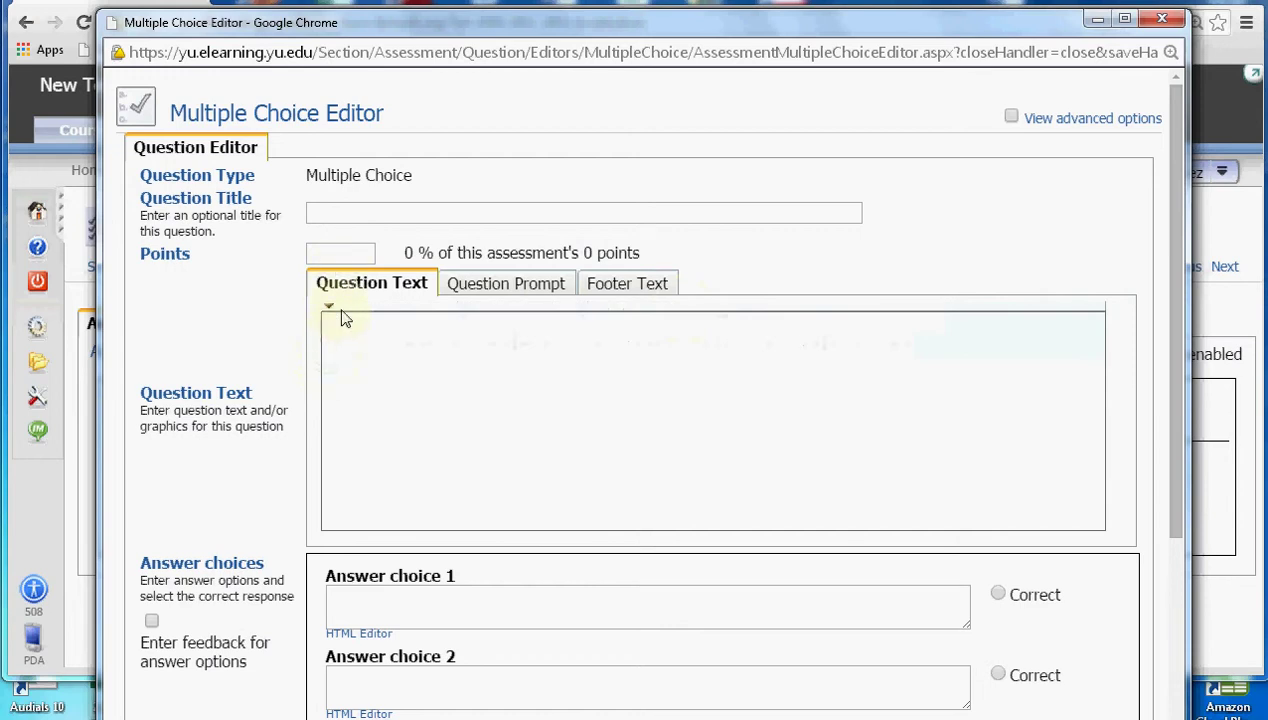
left_click(330, 310)
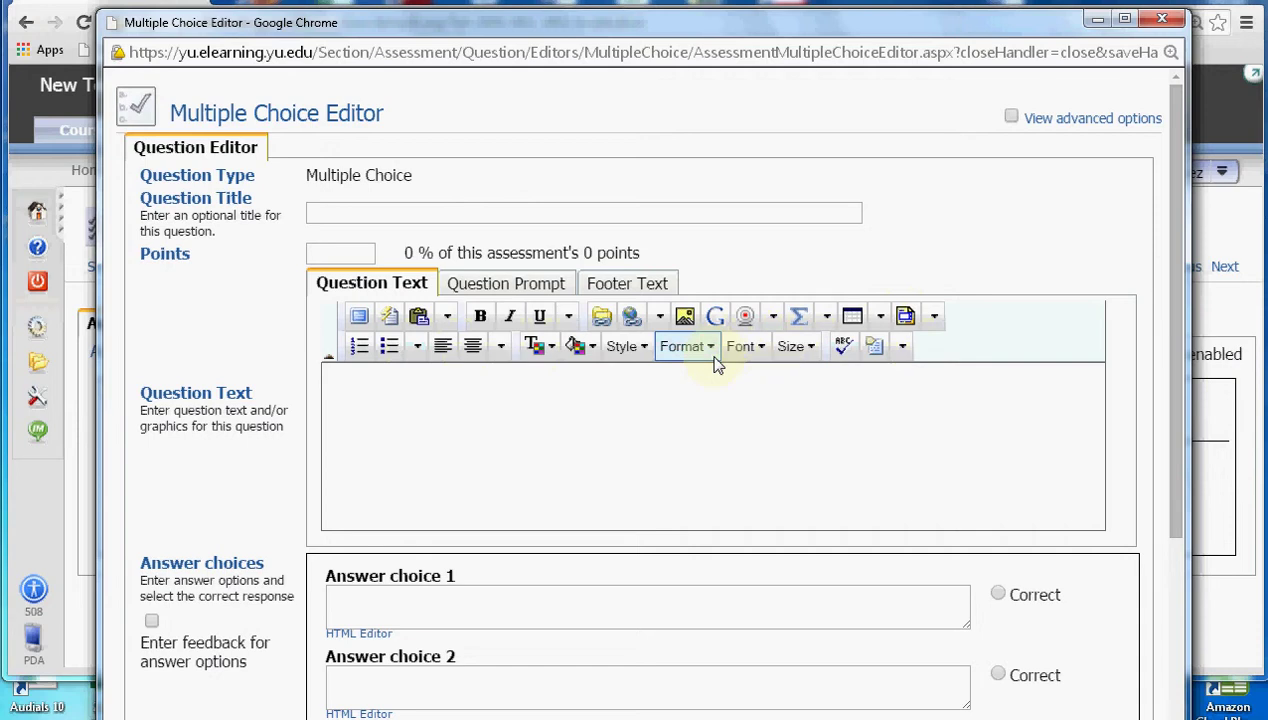
Try to insert an equation into the question text, then cancel.
left_click(797, 320)
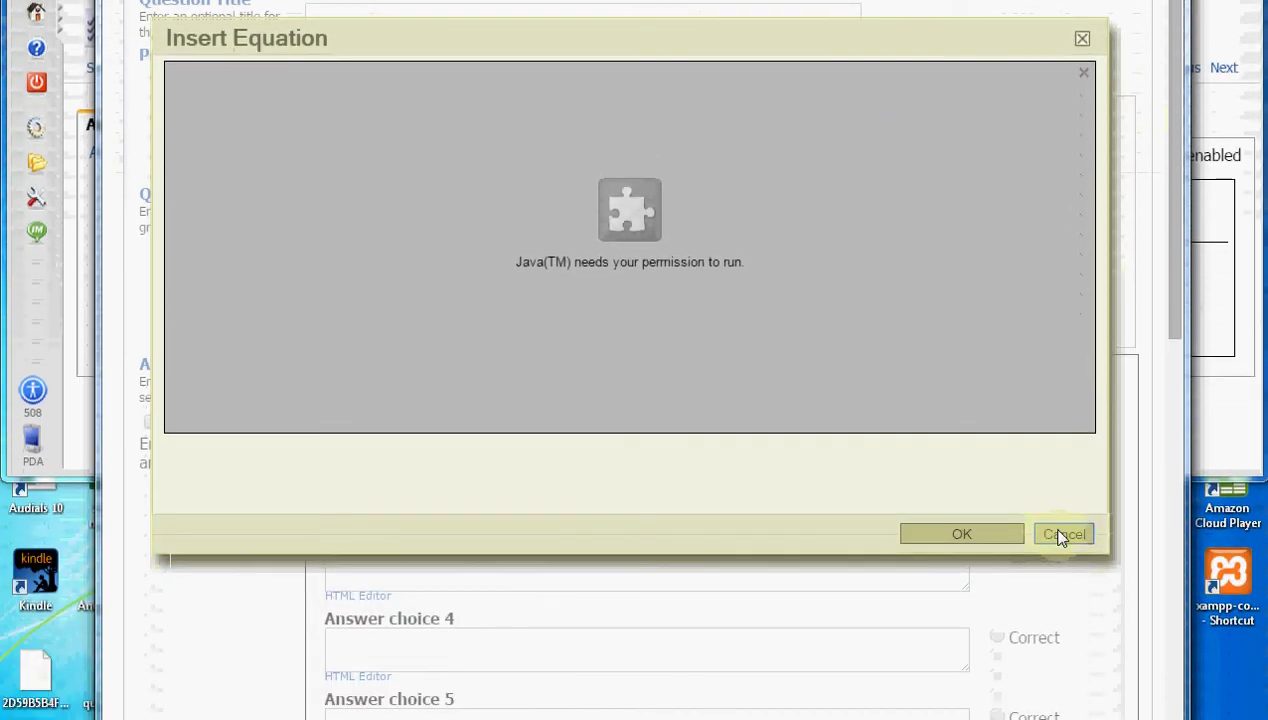
left_click(1064, 653)
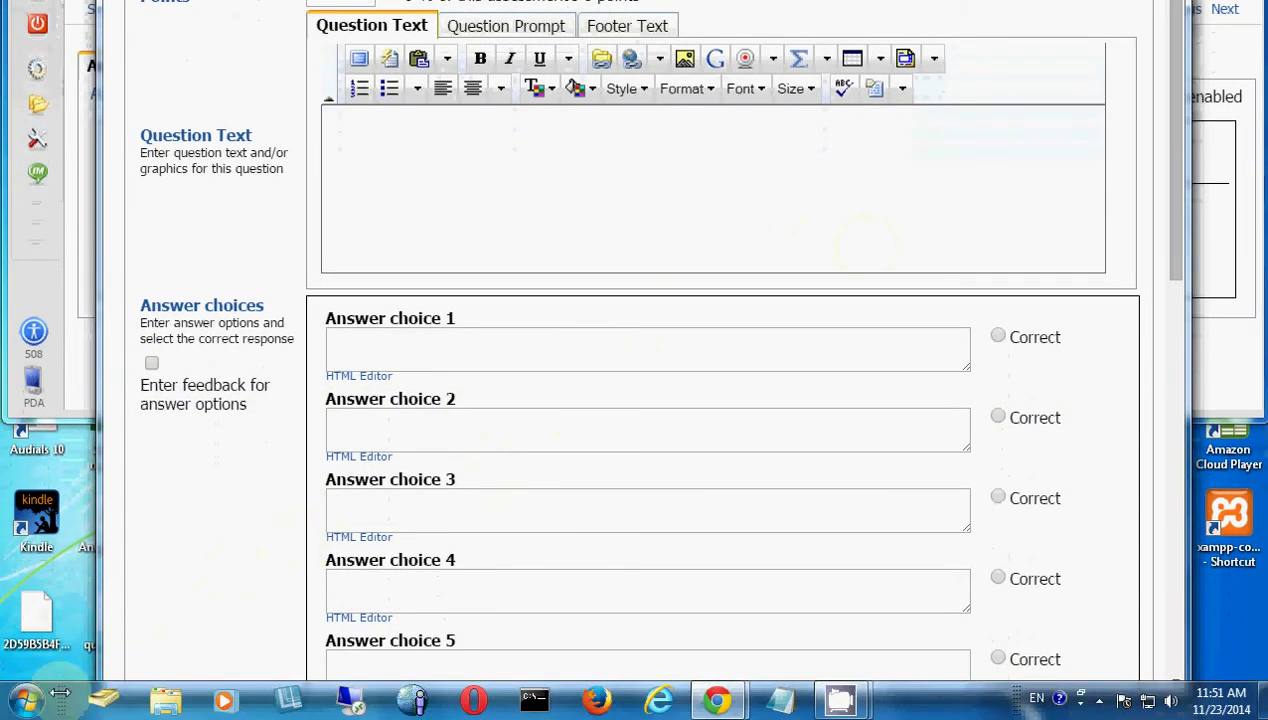
Open the security settings of Java (32-bit) from the Windows Control Panel.
left_click(27, 700)
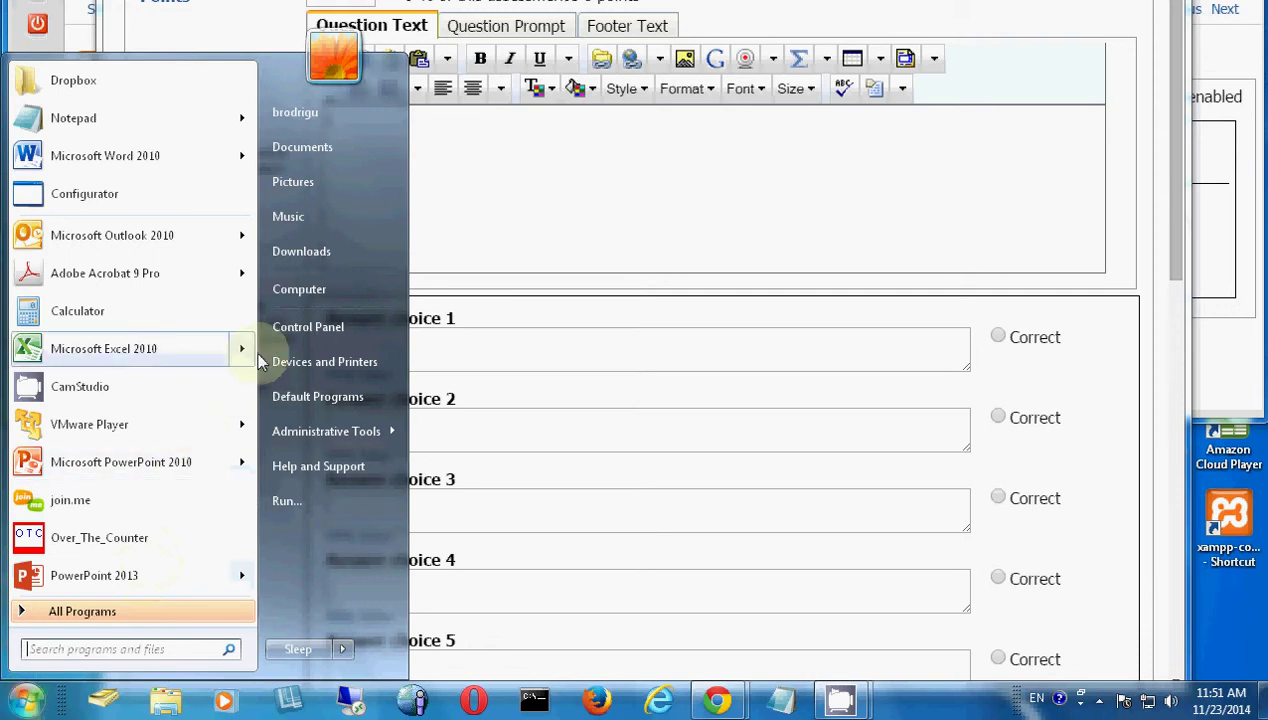
left_click(315, 330)
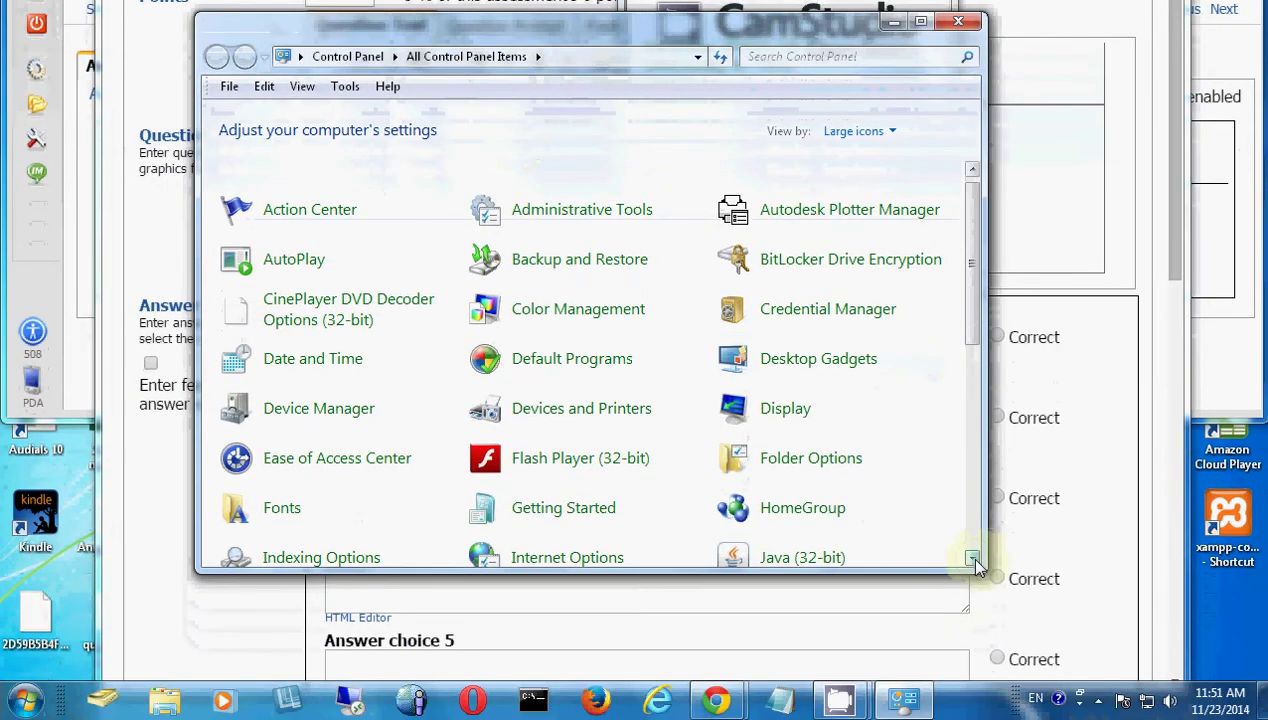
left_click(973, 619)
left_click(974, 560)
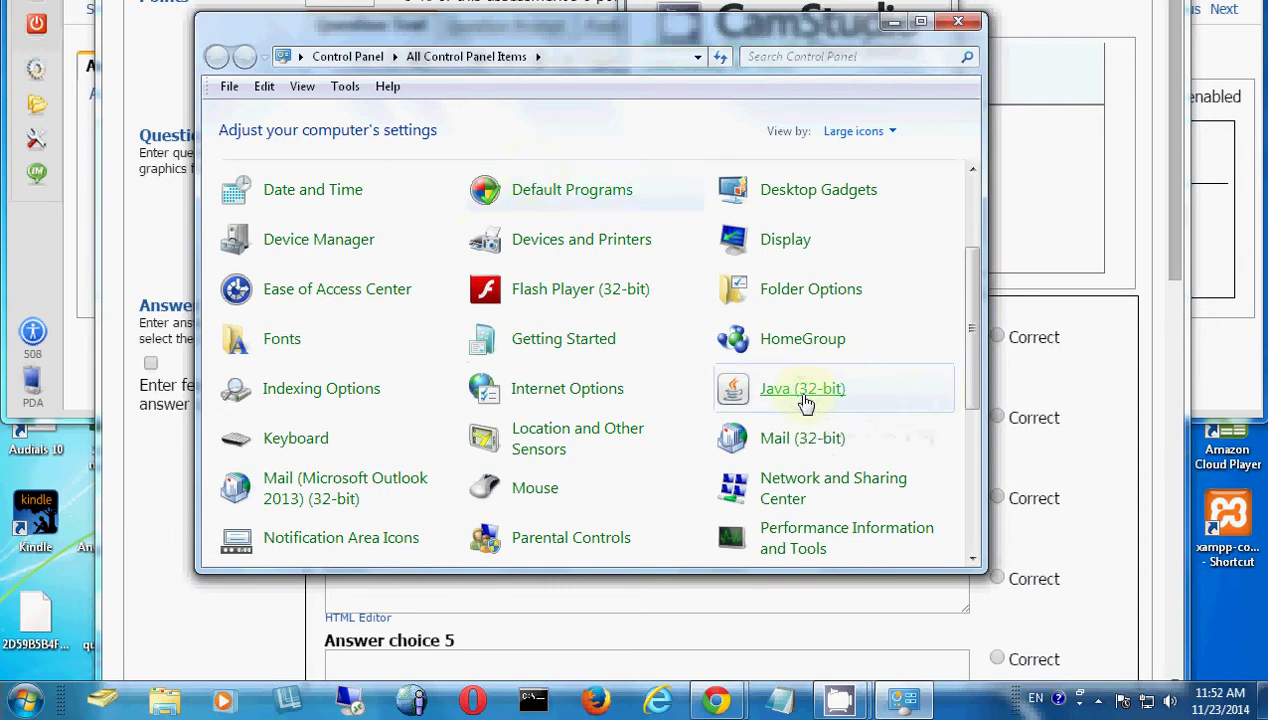
left_click(806, 402)
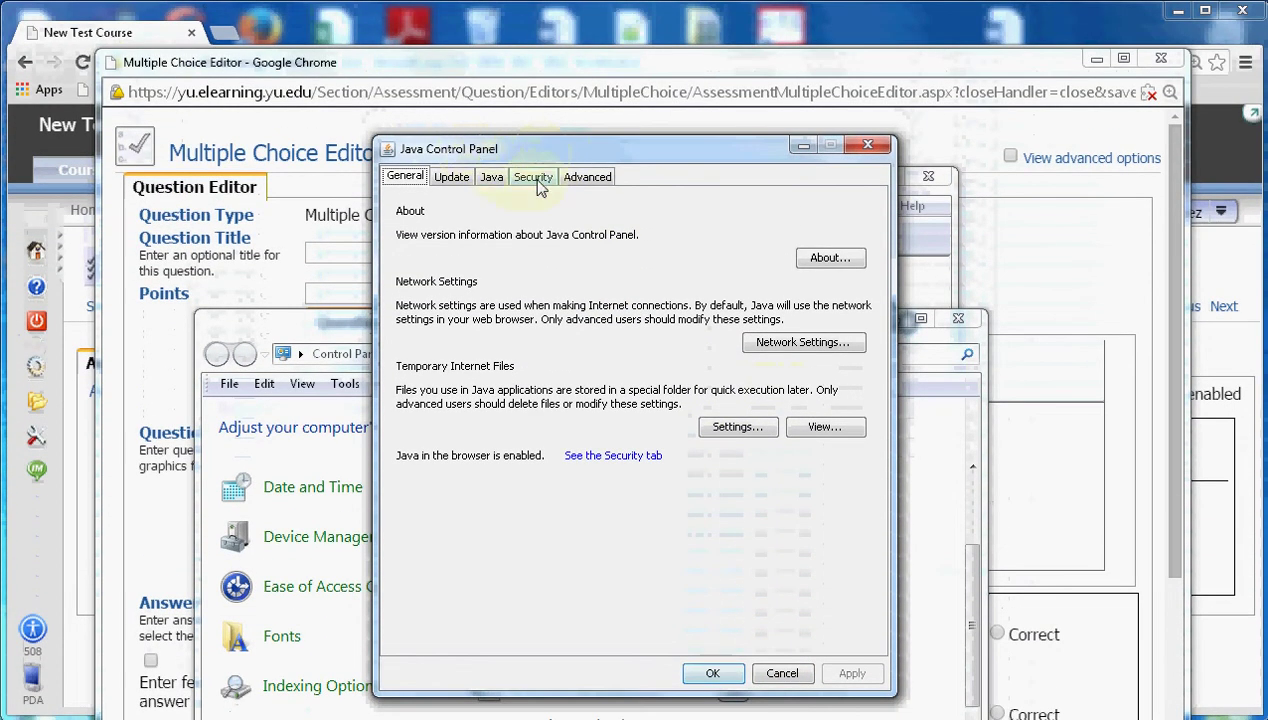
left_click(535, 180)
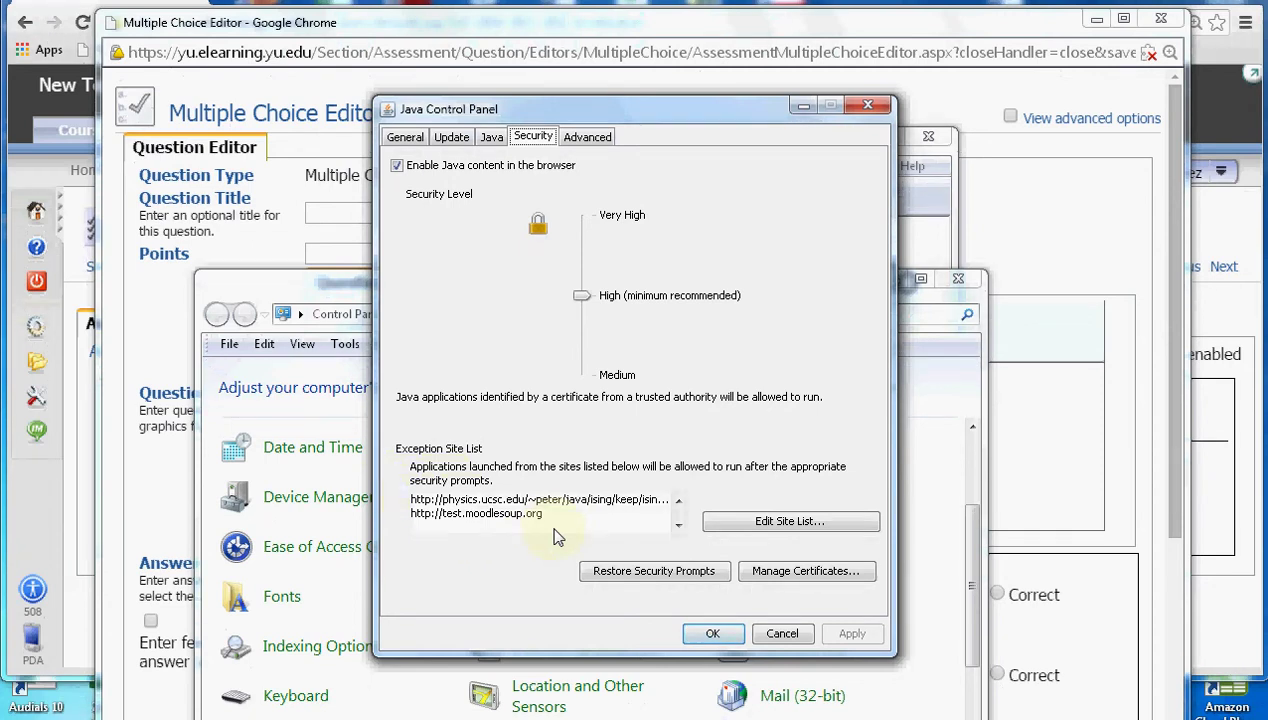
left_click(752, 522)
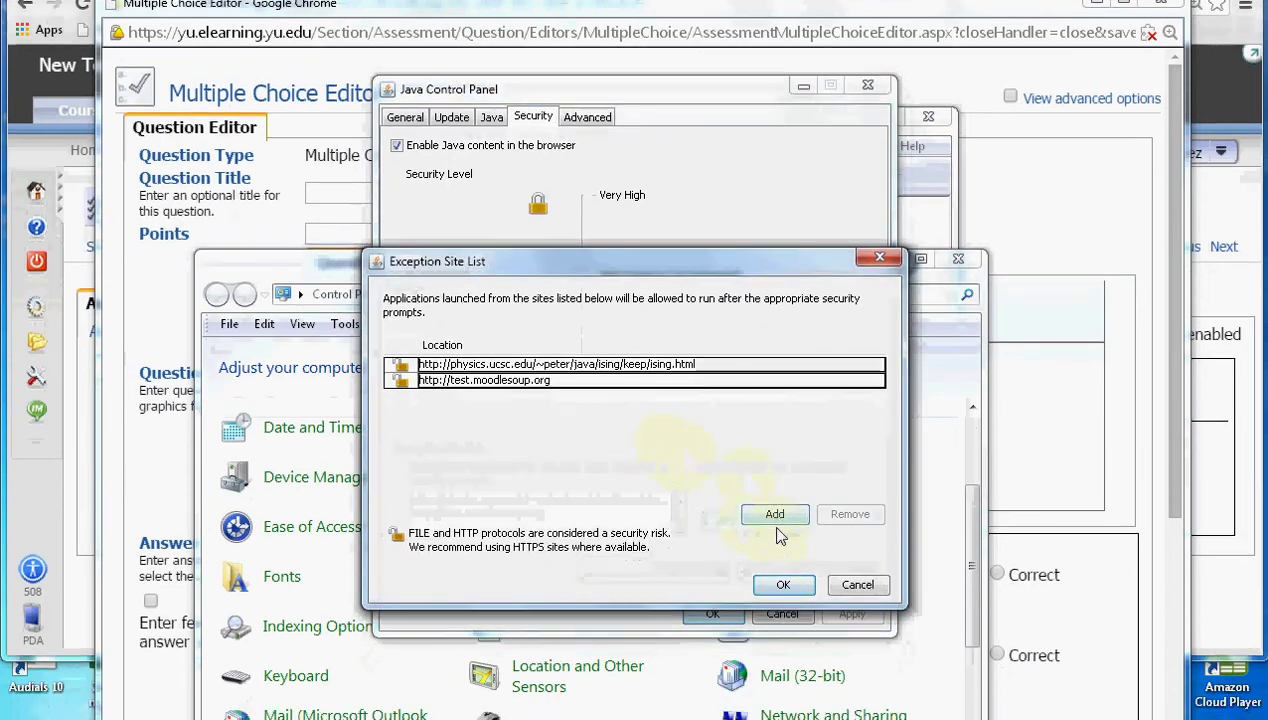
left_click(775, 515)
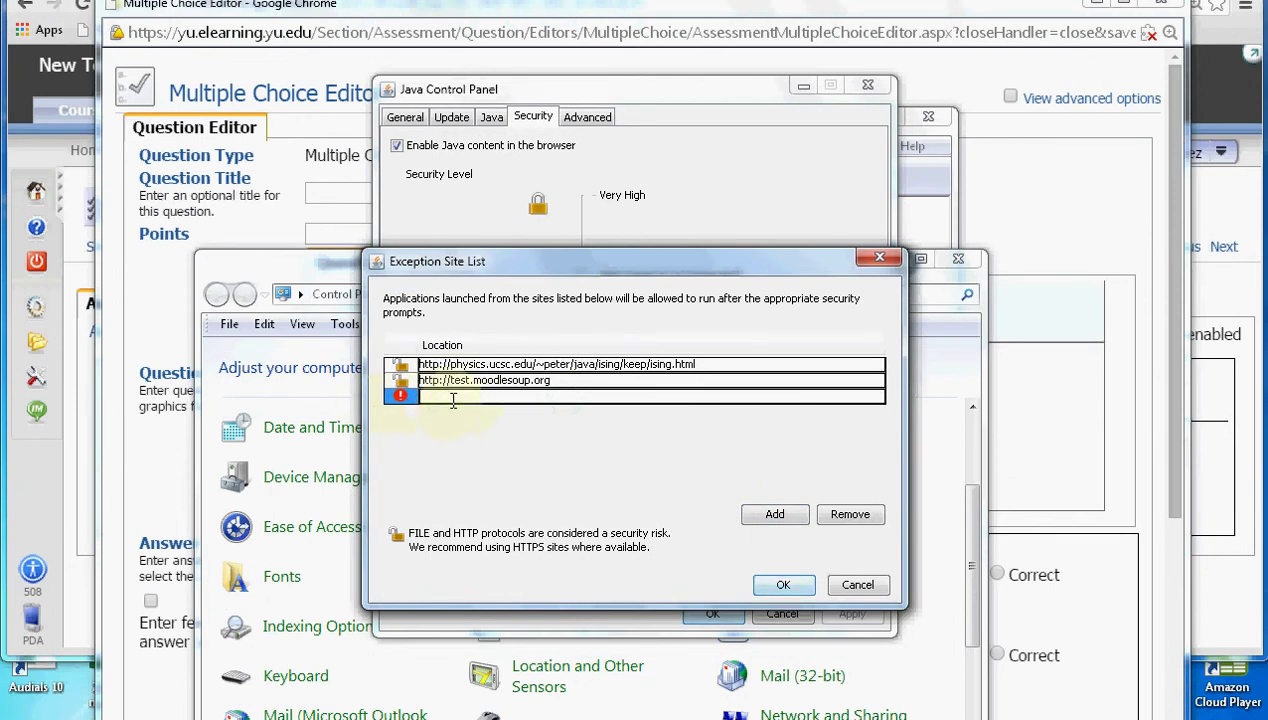
type("https://yu.elearning.yu.edu")
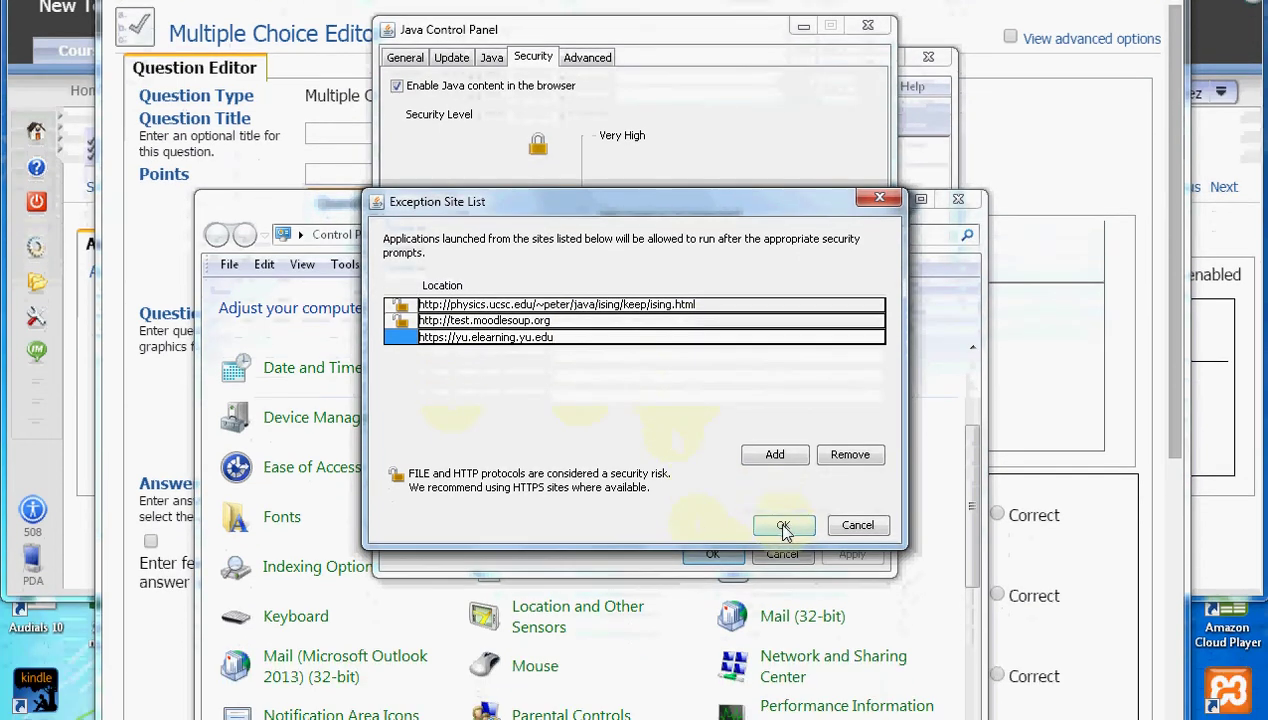
left_click(783, 585)
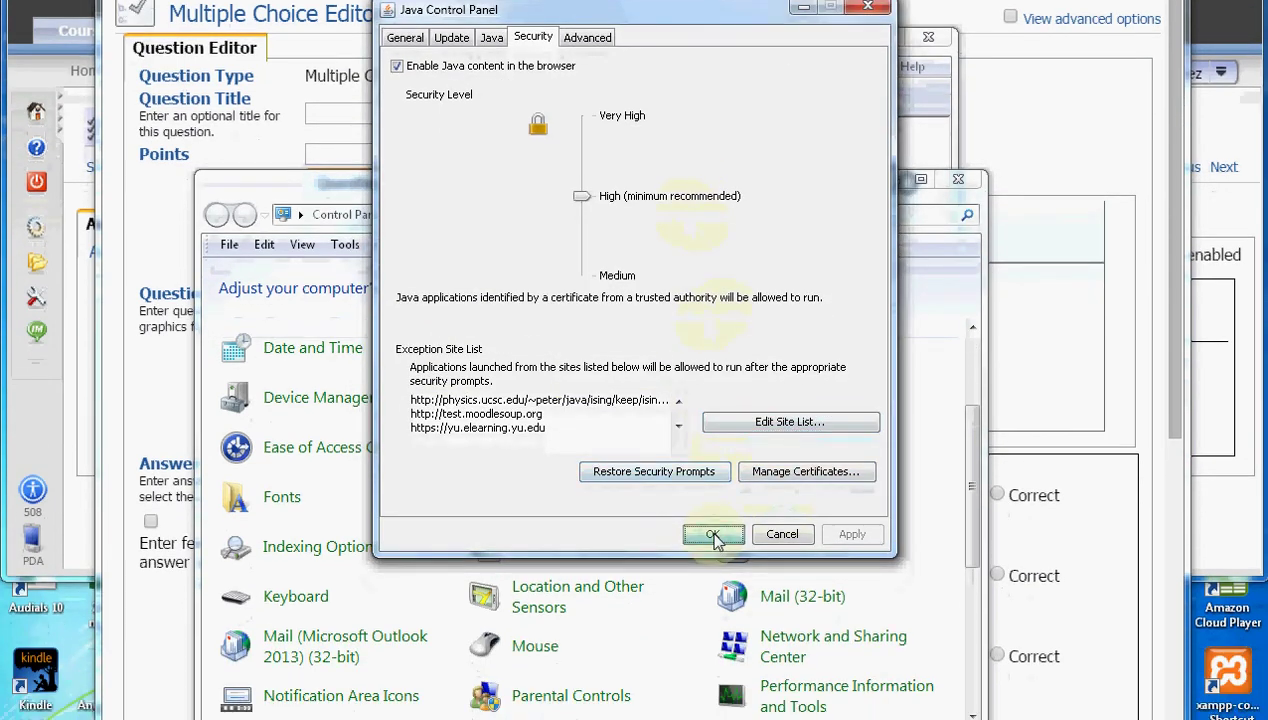
left_click(713, 535)
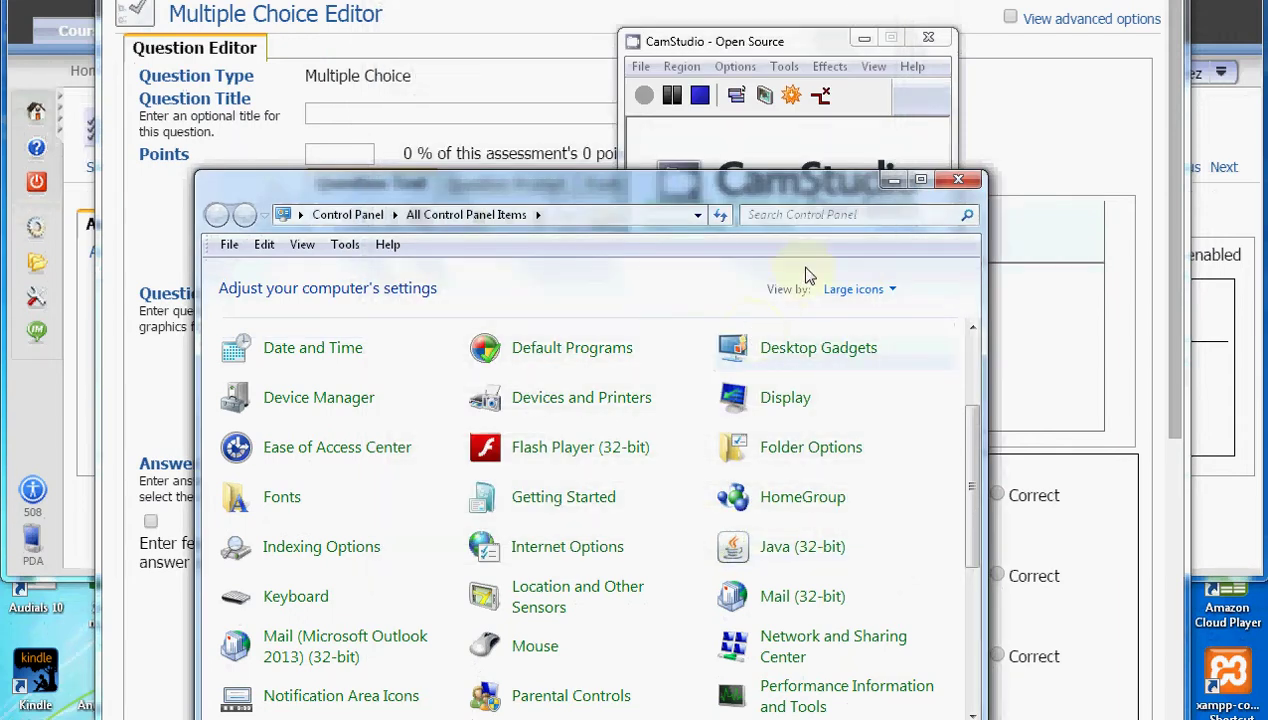
left_click(950, 181)
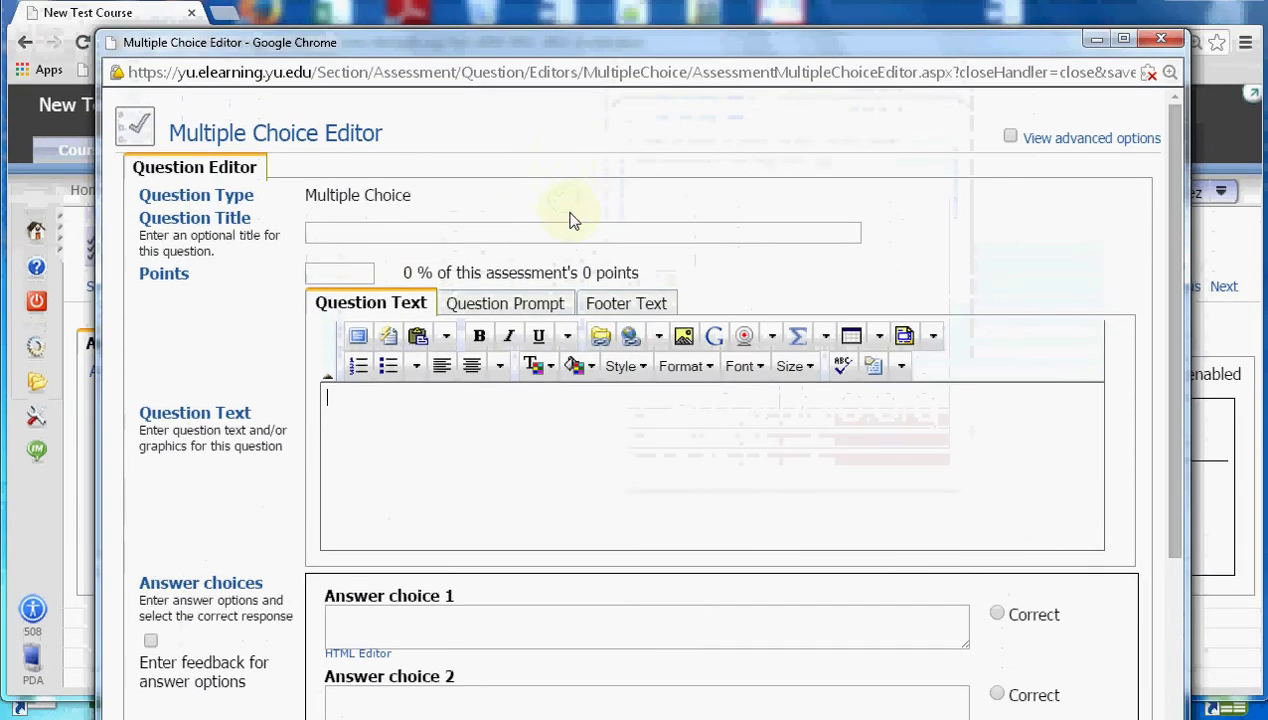
Retry the equation editor, cancel it, and set the browser to always allow plug-ins on yu.elearning.yu.edu.
left_click(798, 337)
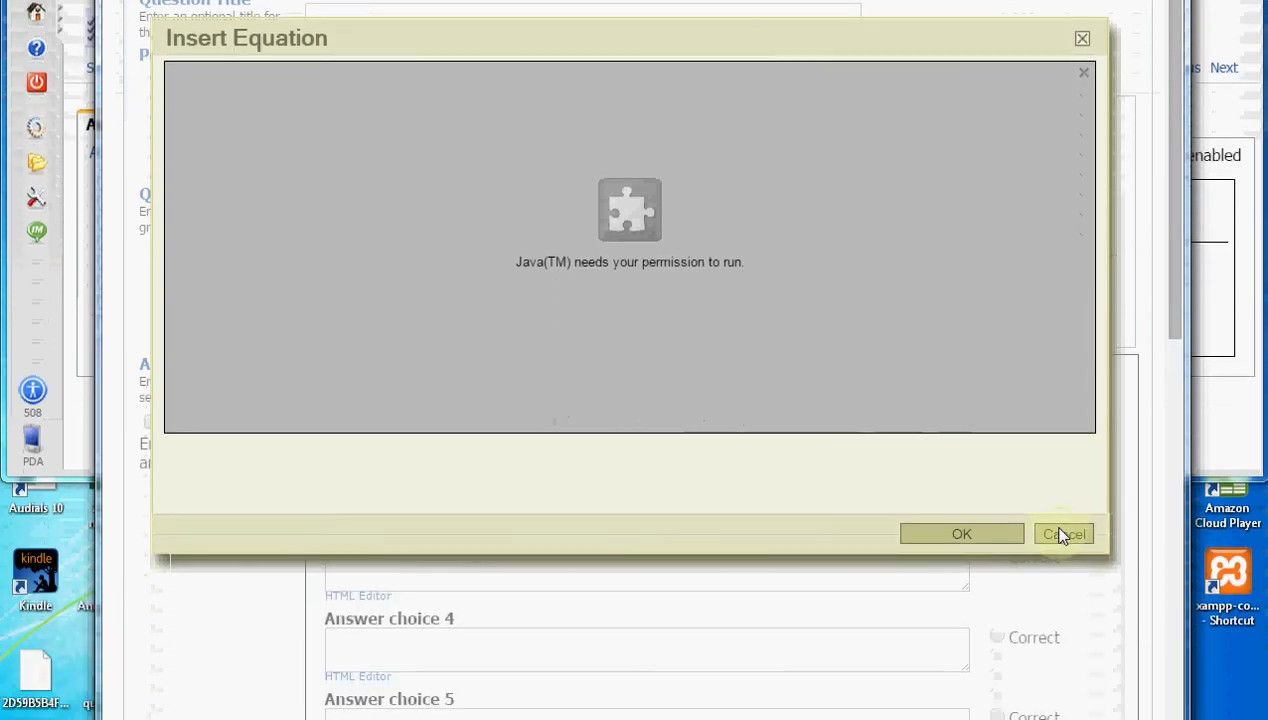
left_click(1064, 673)
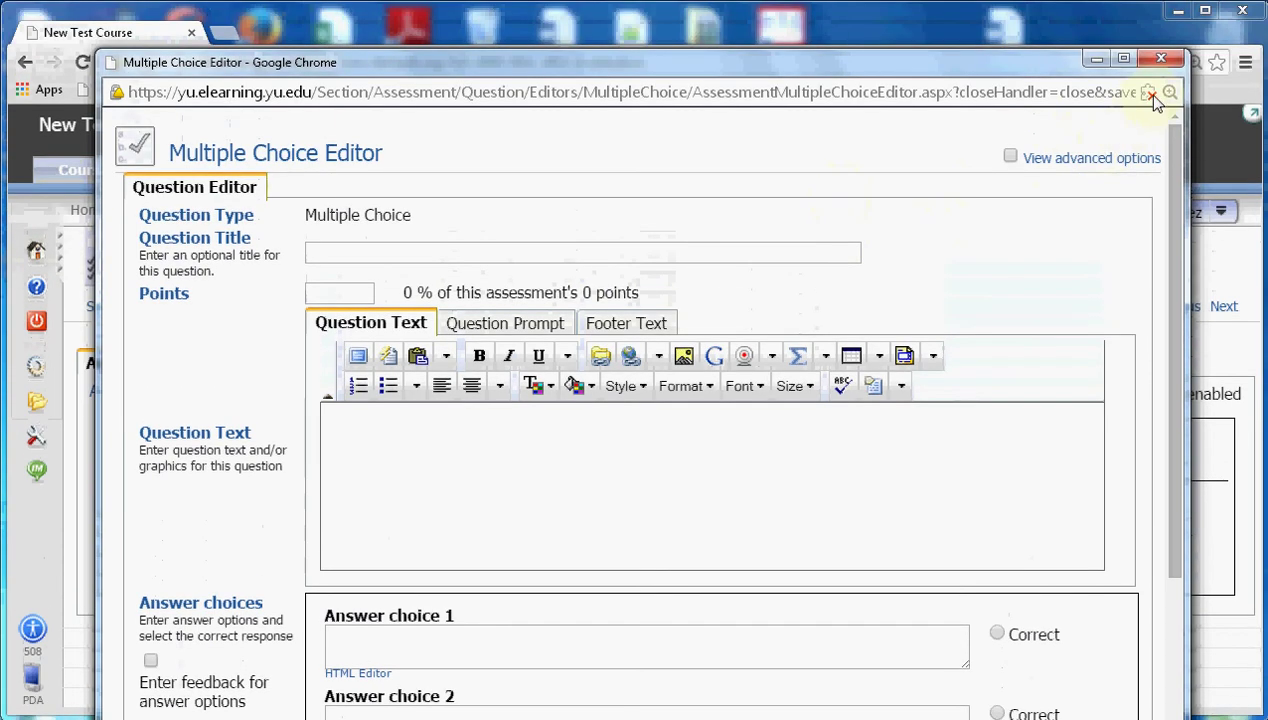
left_click(1148, 93)
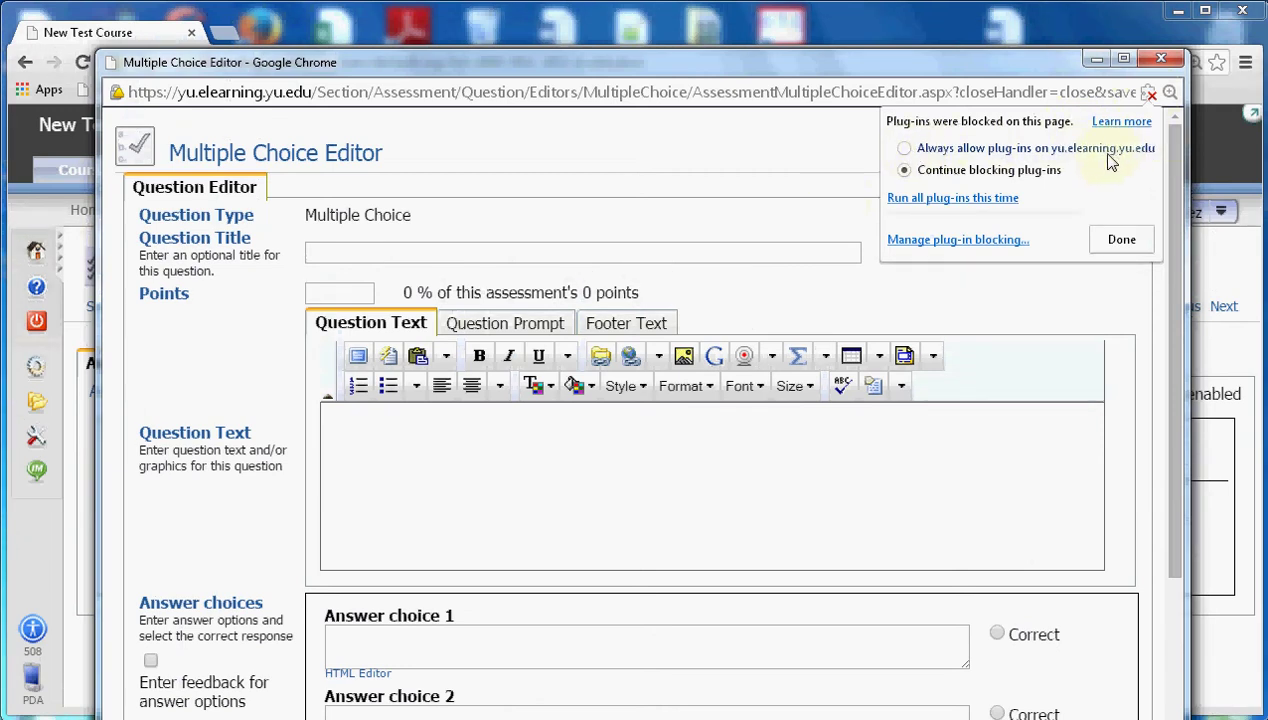
left_click(904, 148)
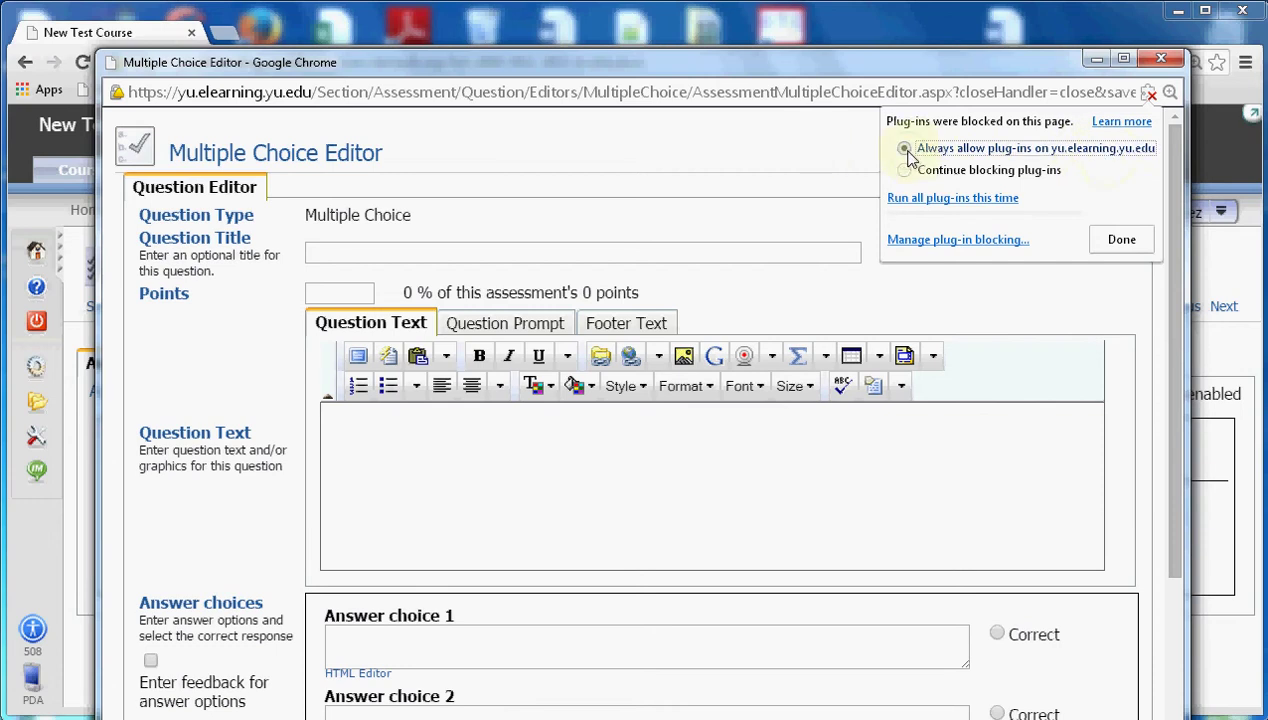
left_click(1120, 239)
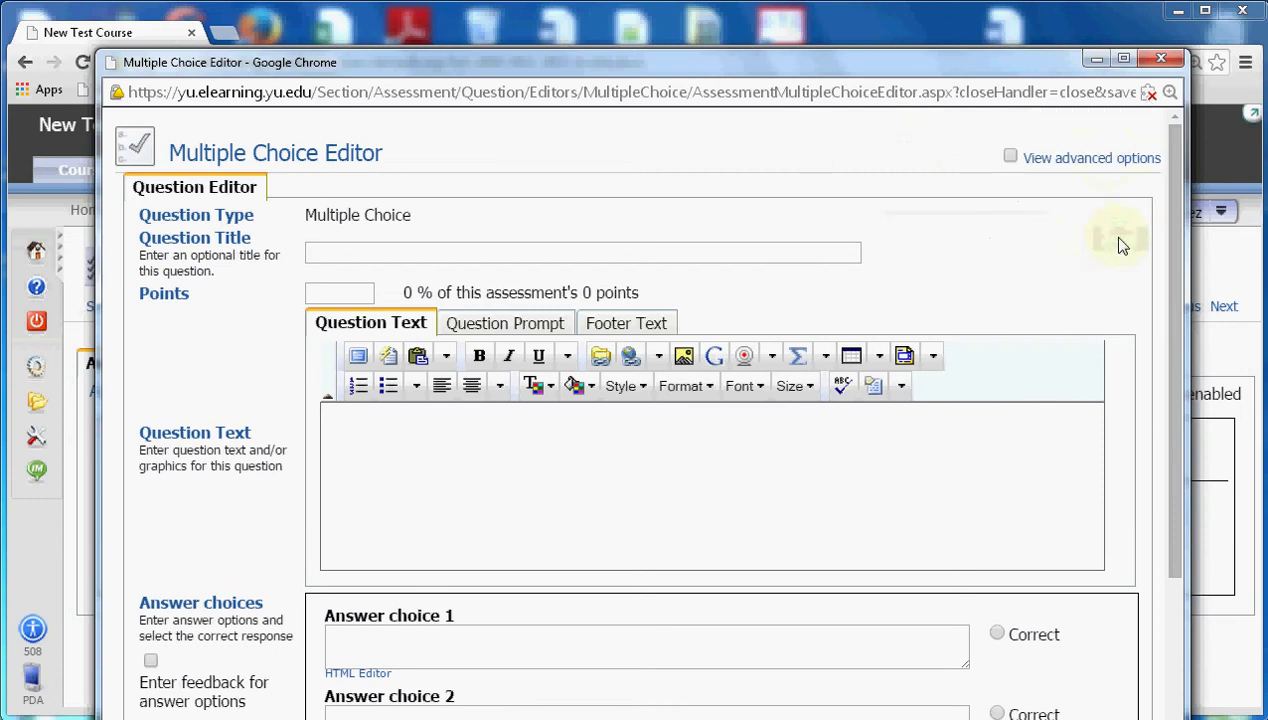
Insert a long-division equation into the question text with divisor 12, dividend 23 and quotient 3.
left_click(797, 362)
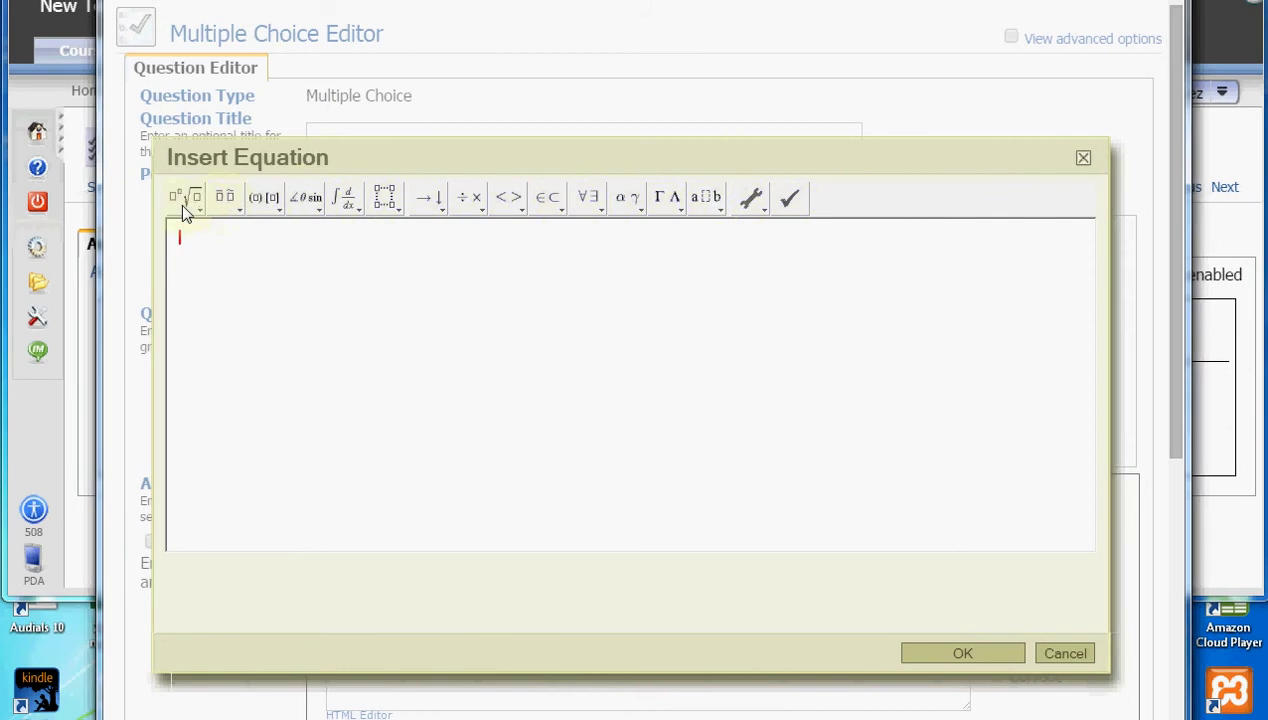
left_click(186, 200)
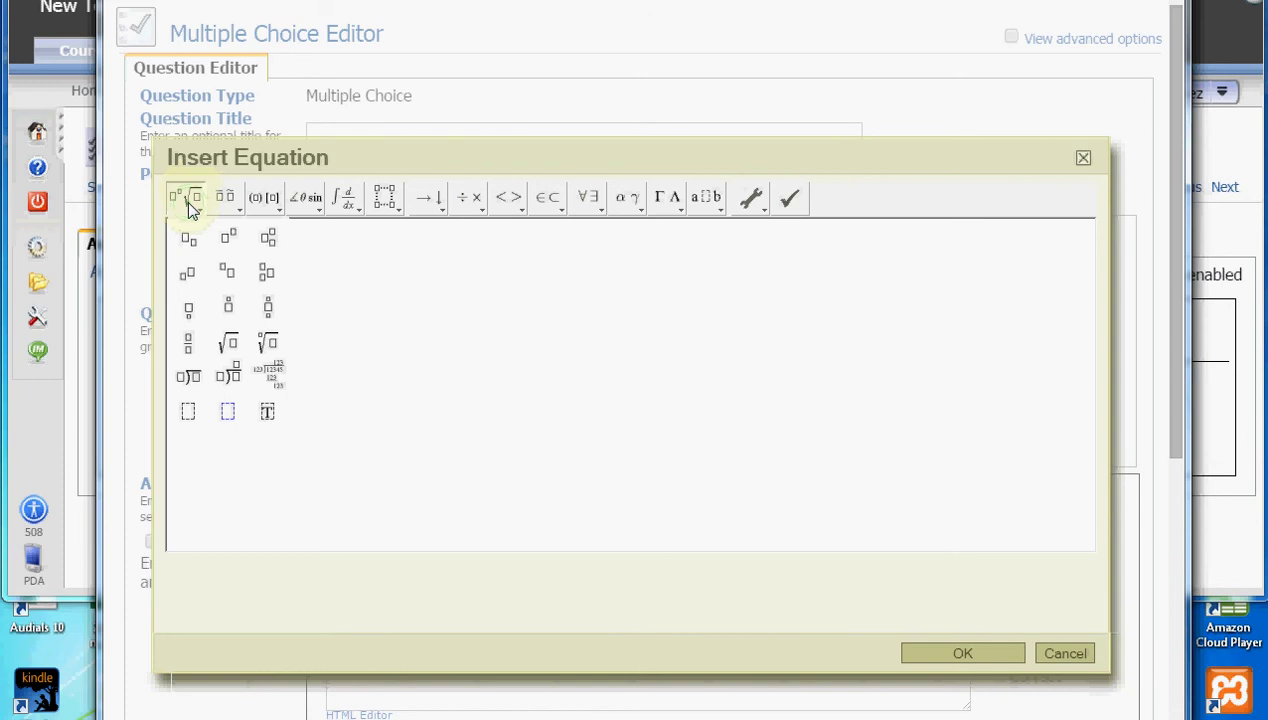
left_click(226, 382)
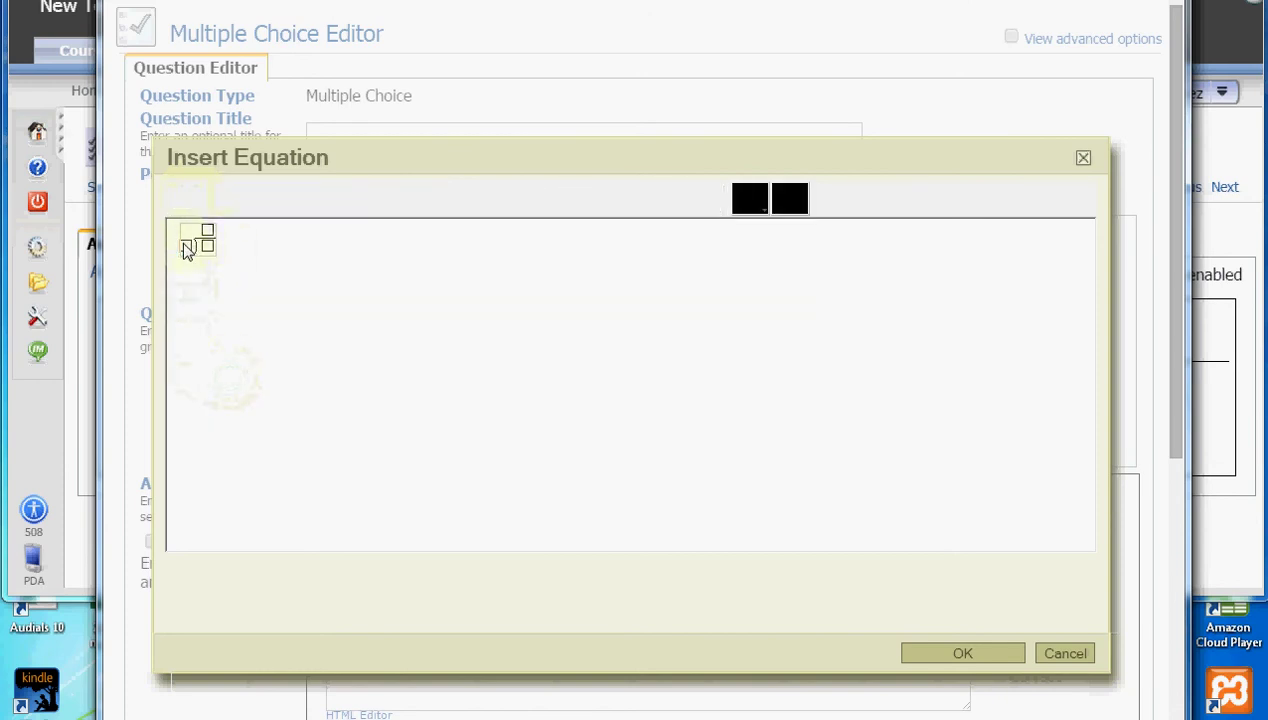
type("12")
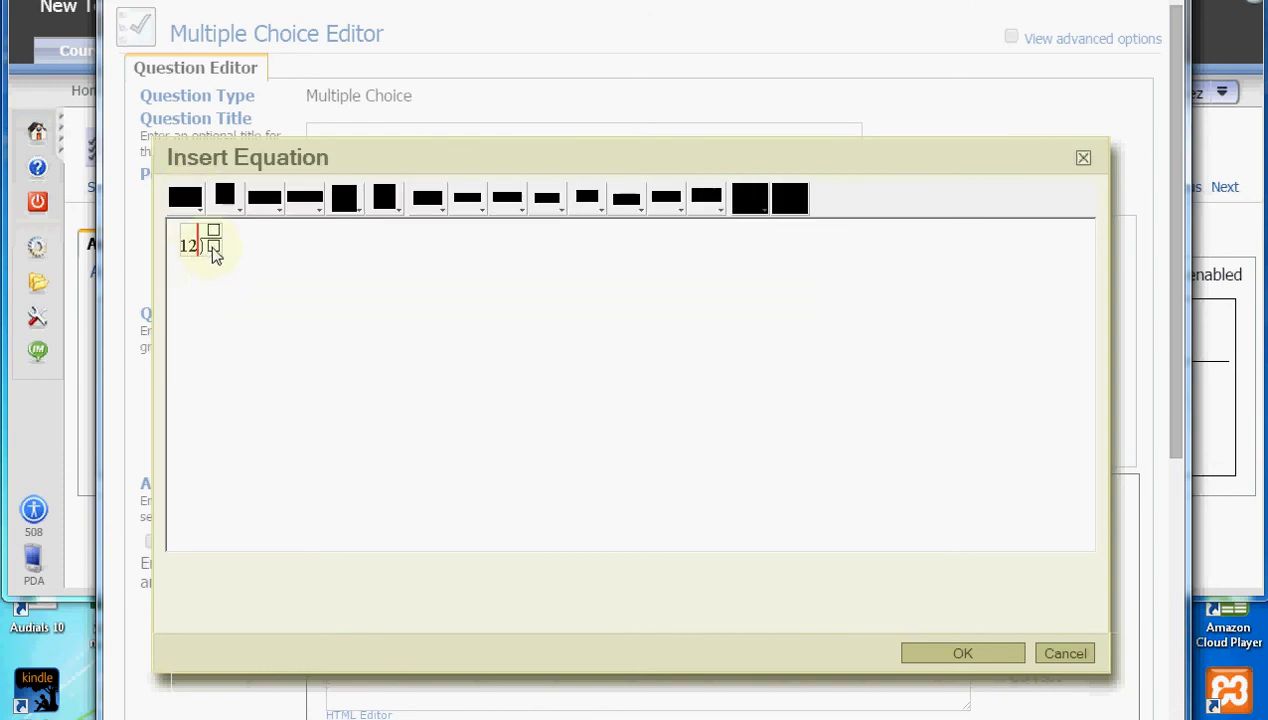
left_click(213, 248)
type("23")
left_click(219, 233)
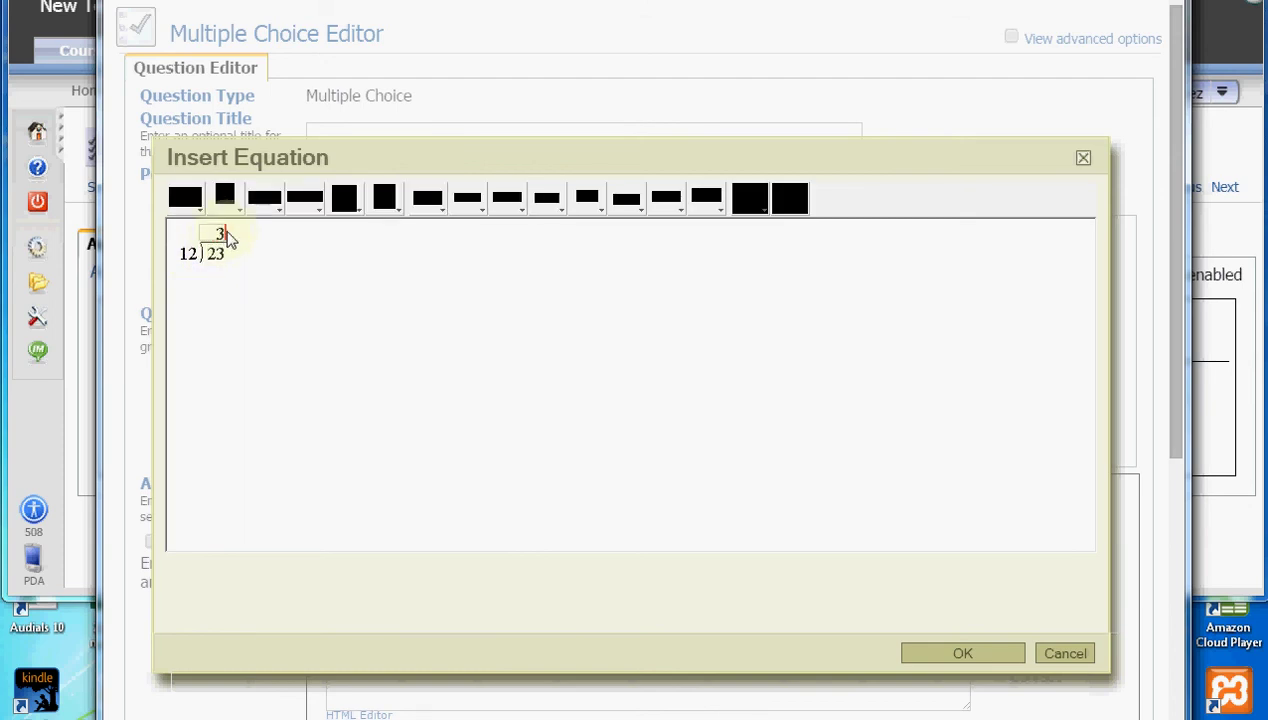
type("3")
left_click(965, 653)
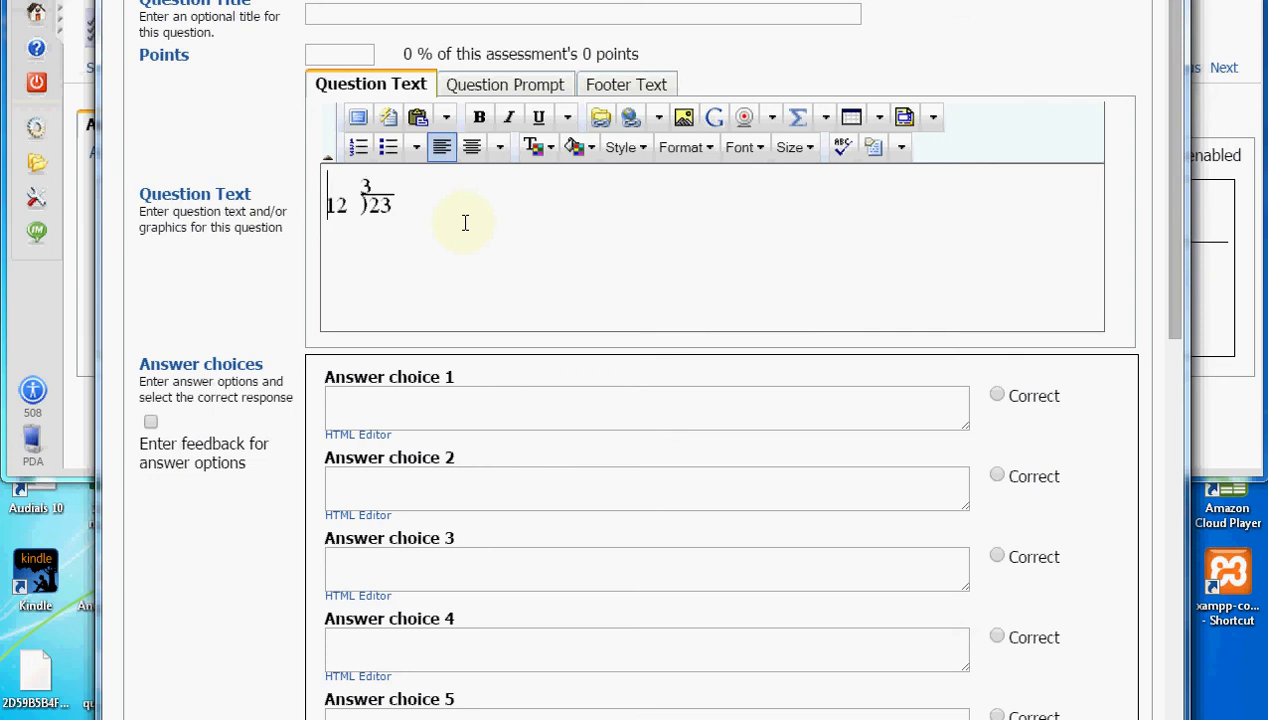
key("alt+Tab")
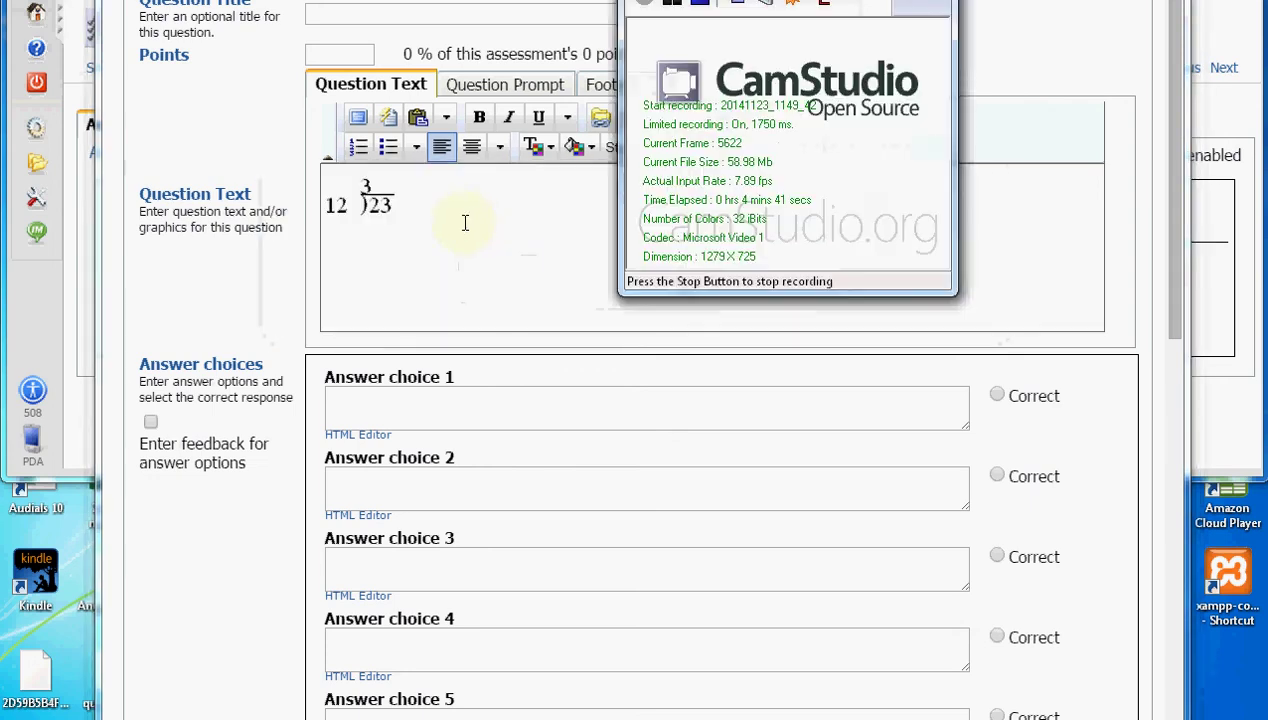
scroll(1035, 10, "up", 1)
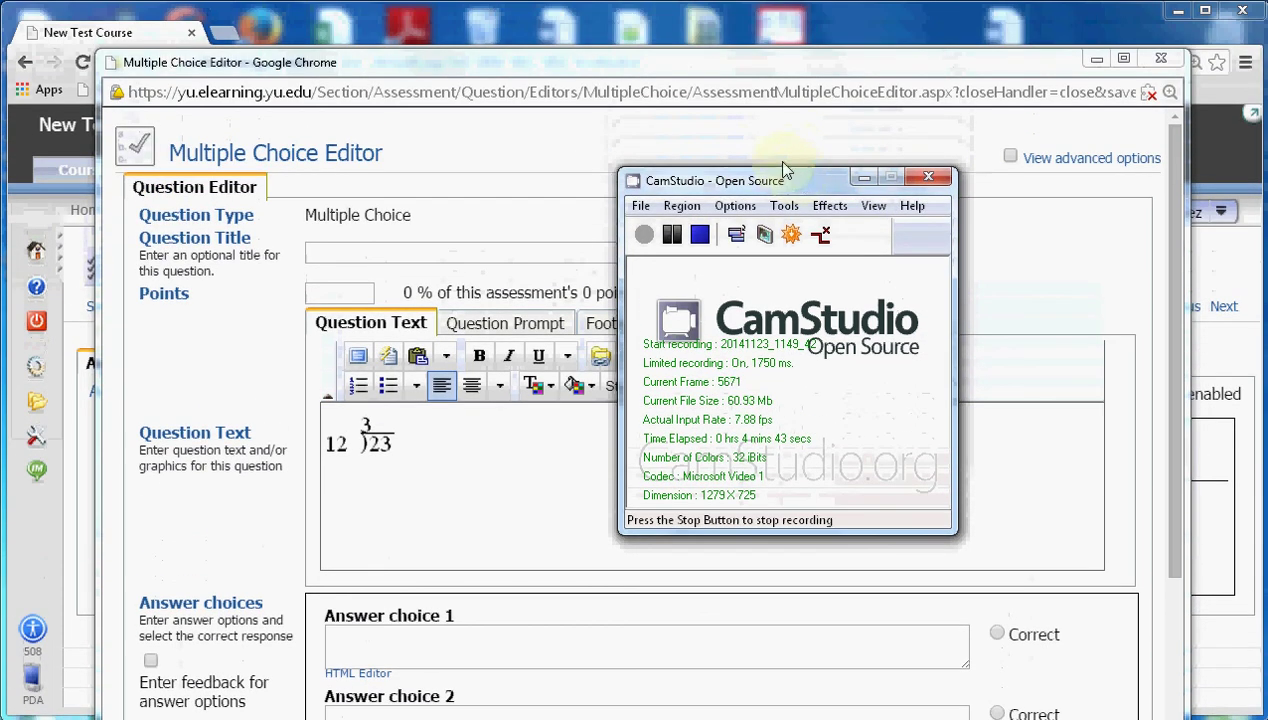
left_click_drag(783, 165, 756, 155)
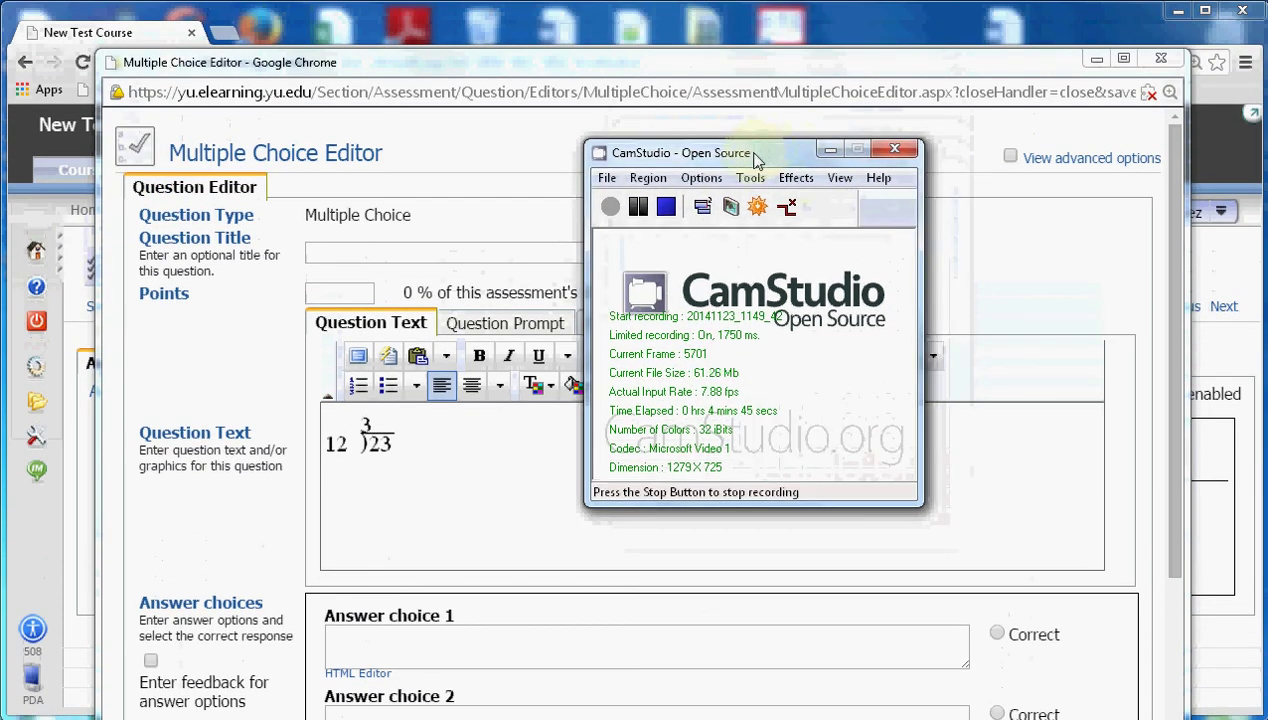